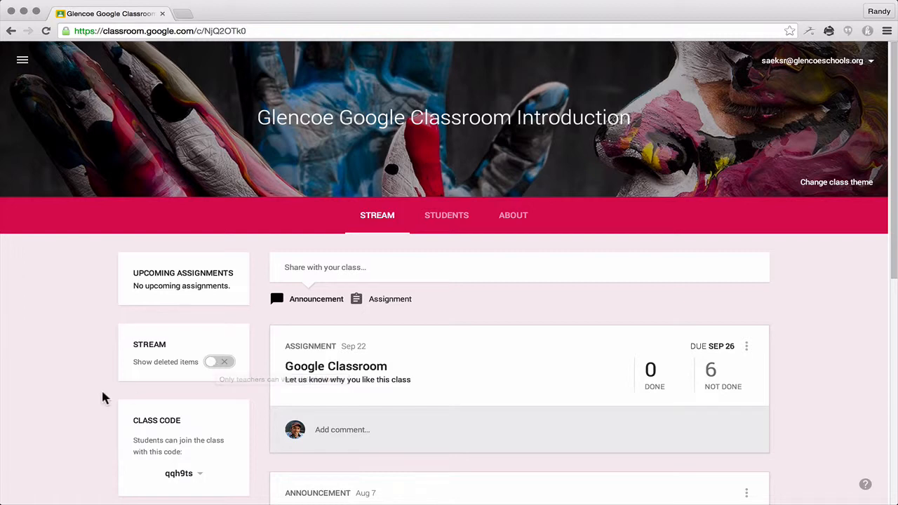
# Step: Turn on the display of deleted items in the class stream
pyautogui.scroll(-3, 102, 398)
pyautogui.scroll(-3, 103, 397)
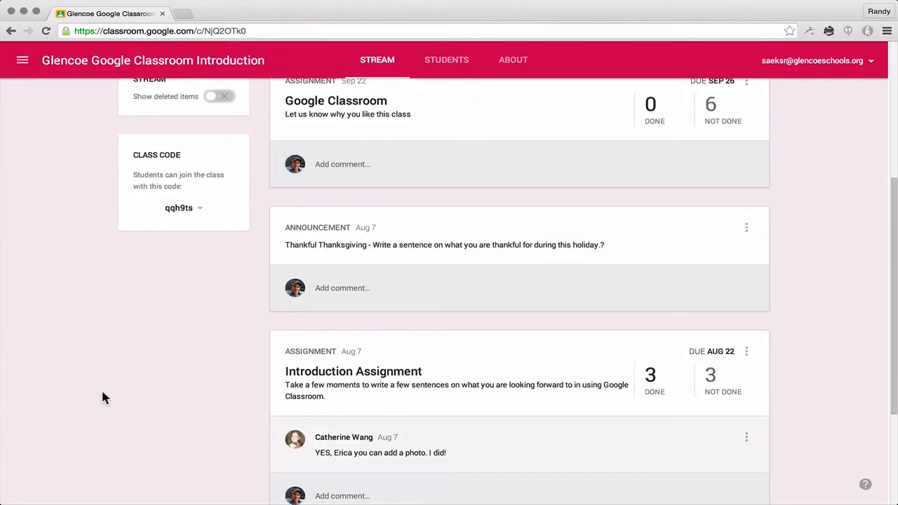
pyautogui.scroll(-3, 103, 398)
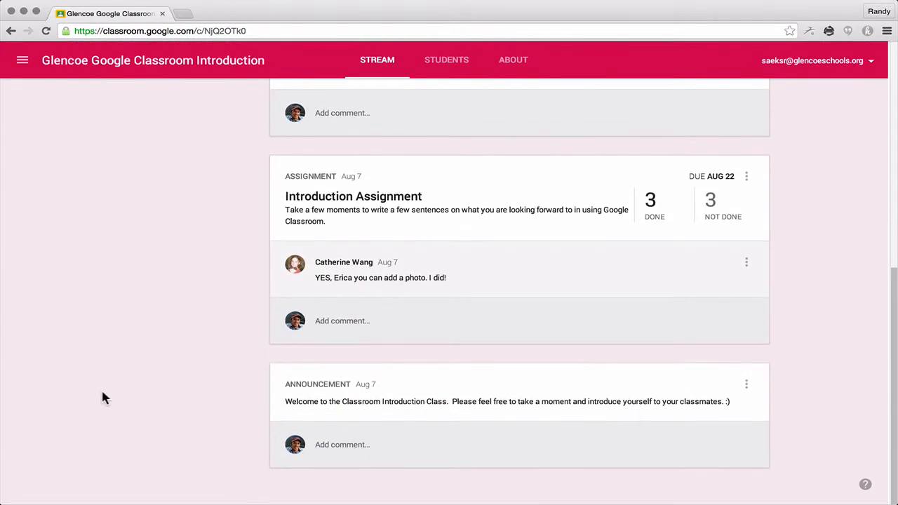
pyautogui.scroll(10, 102, 398)
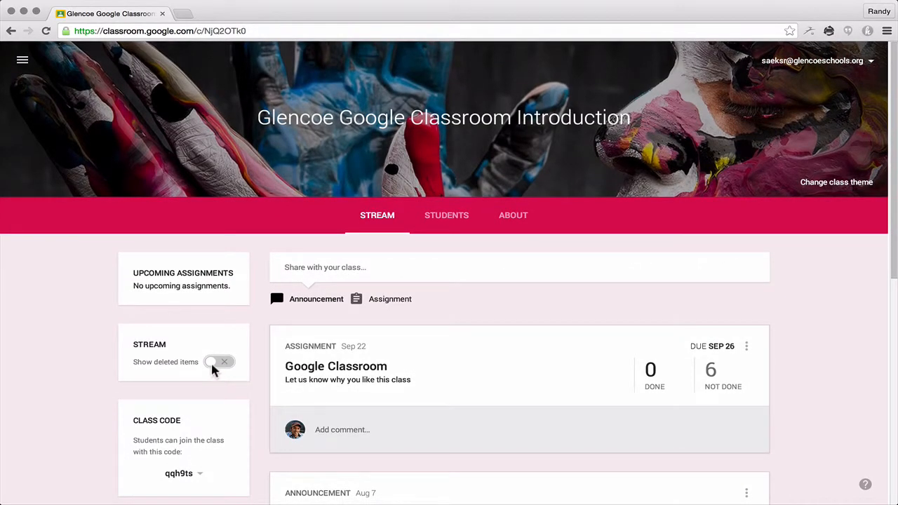
pyautogui.click(210, 360)
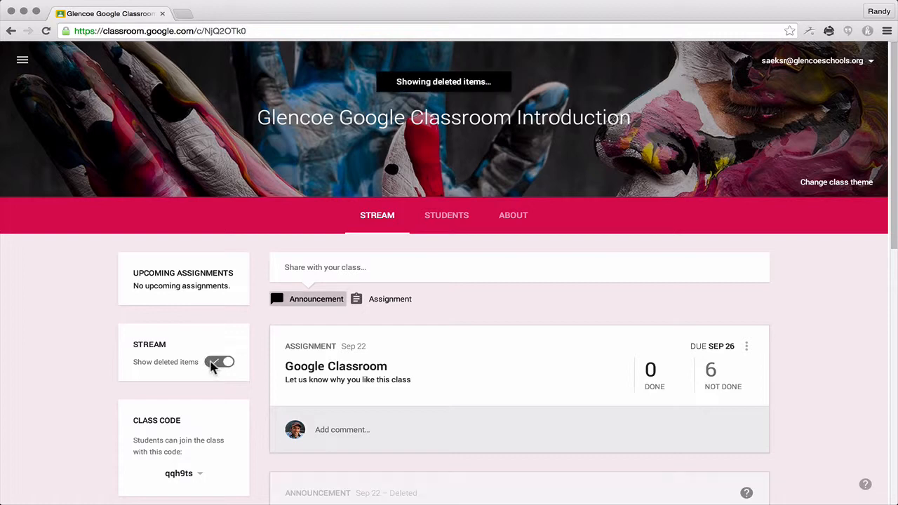
# Step: Review the deleted announcement and the deleted comment under Introduction Assignment, including the explanation of who can see that comment
pyautogui.scroll(-3, 435, 344)
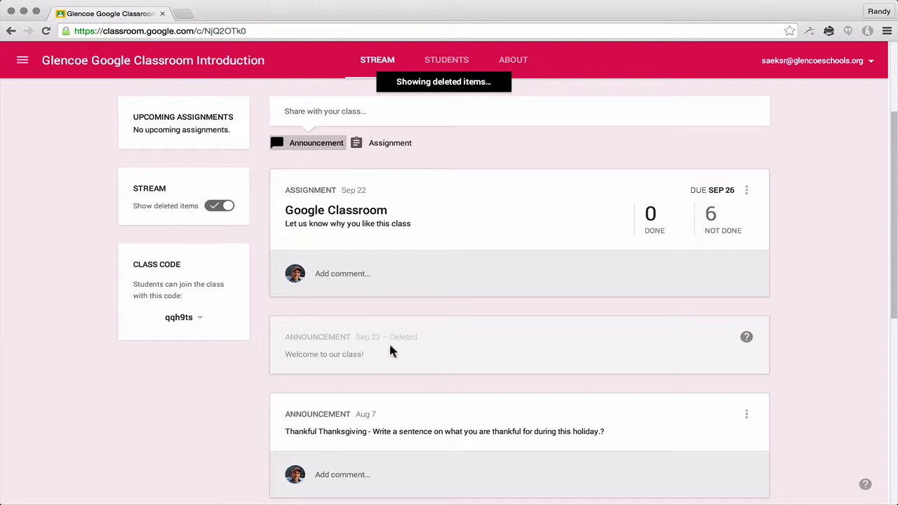
pyautogui.scroll(-4, 123, 476)
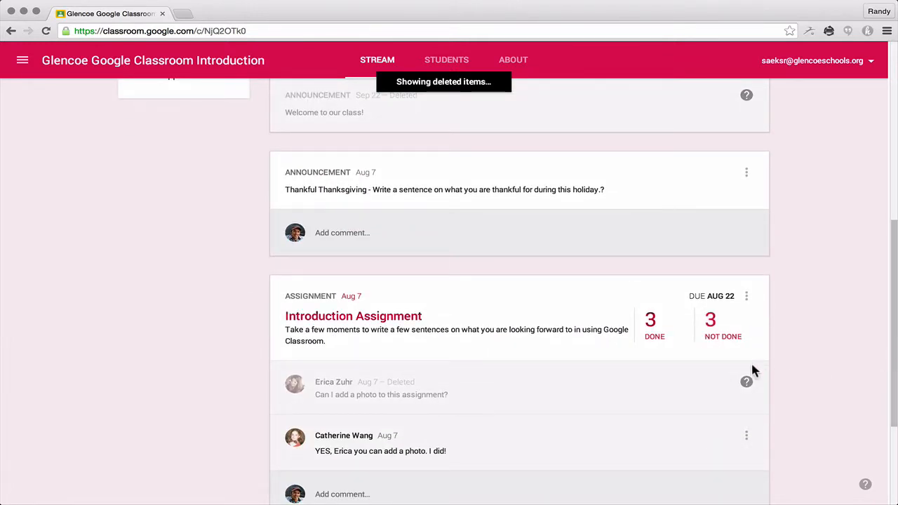
pyautogui.moveTo(748, 385)
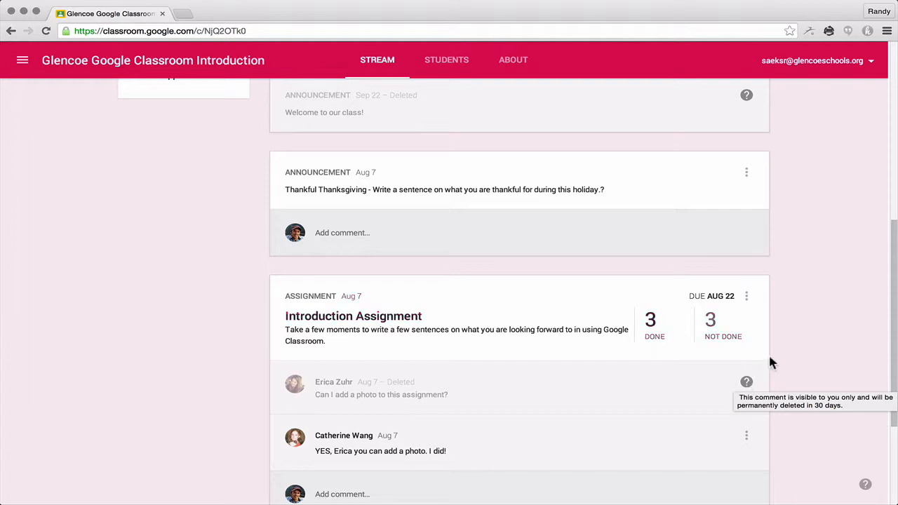
pyautogui.scroll(10, 811, 292)
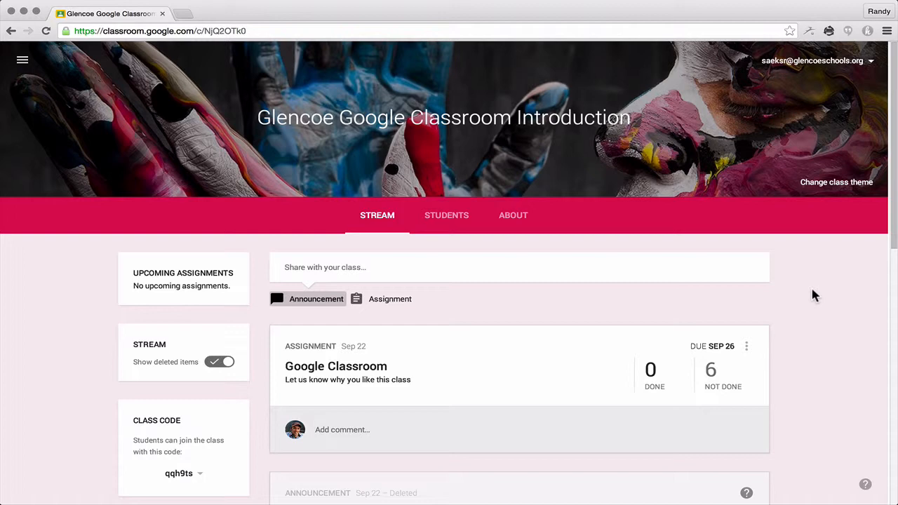
# Step: Select the text "Welcome to our class!" in the deleted Sep 22 announcement
pyautogui.scroll(-5, 651, 380)
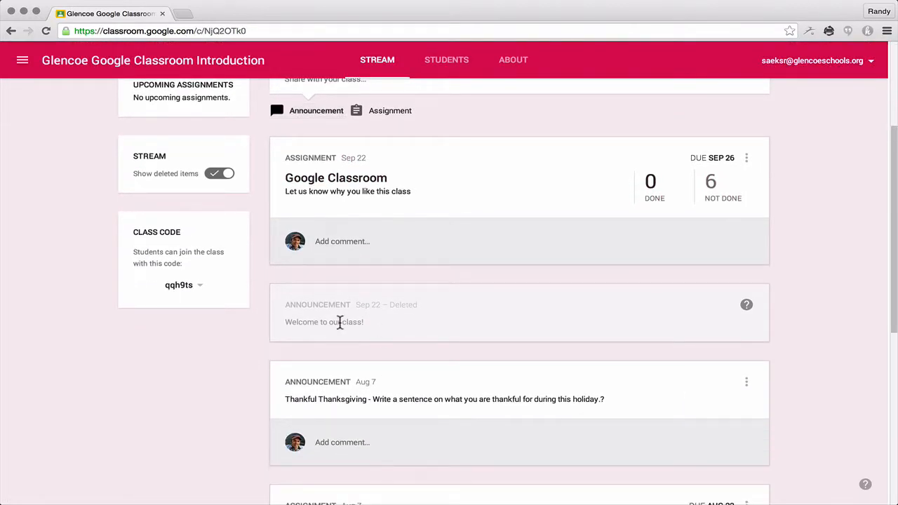
pyautogui.moveTo(363, 323); pyautogui.dragTo(285, 325)
pyautogui.click(286, 324)
pyautogui.tripleClick(290, 321)
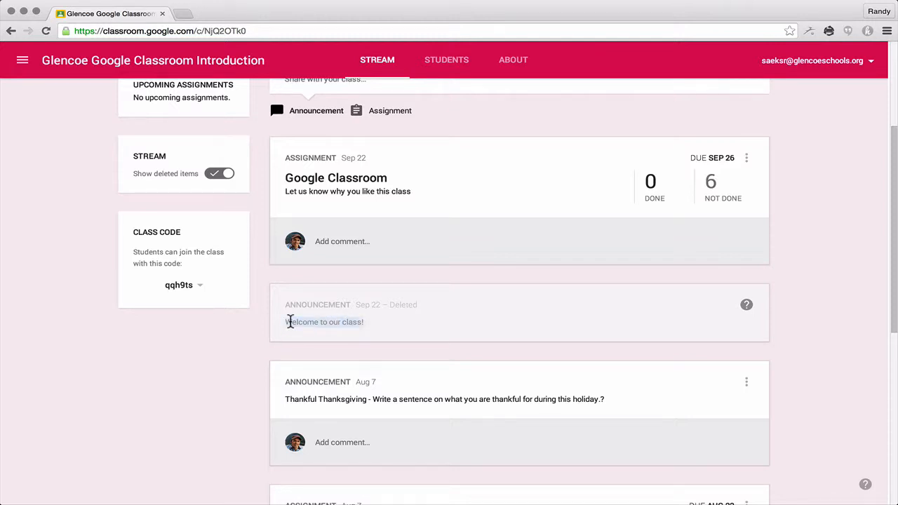
pyautogui.rightClick(290, 322)
pyautogui.click(297, 327)
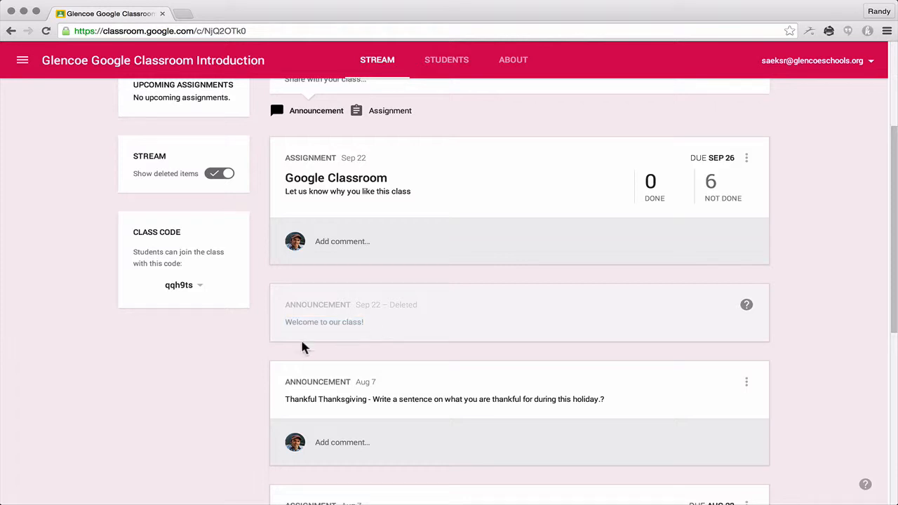
pyautogui.scroll(5, 211, 355)
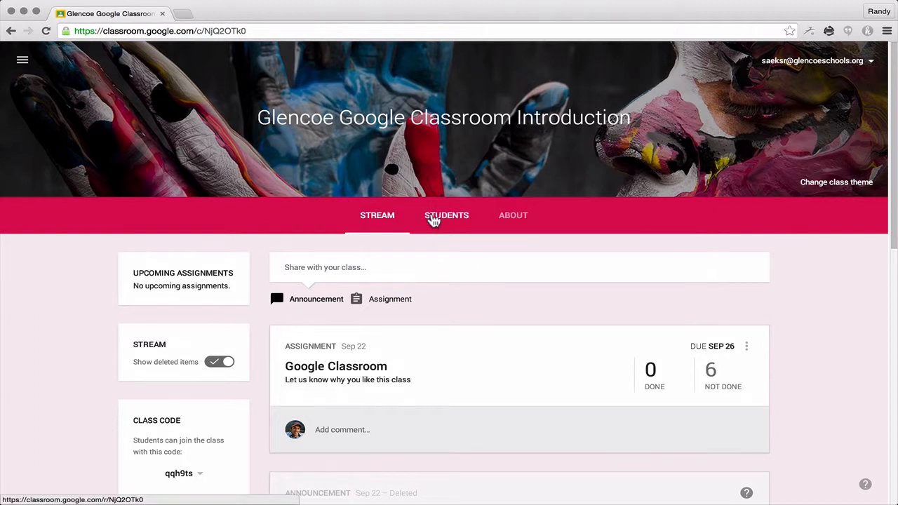
# Step: Open the class's student list and view the groups available for inviting students and the options for sorting the list
pyautogui.click(433, 217)
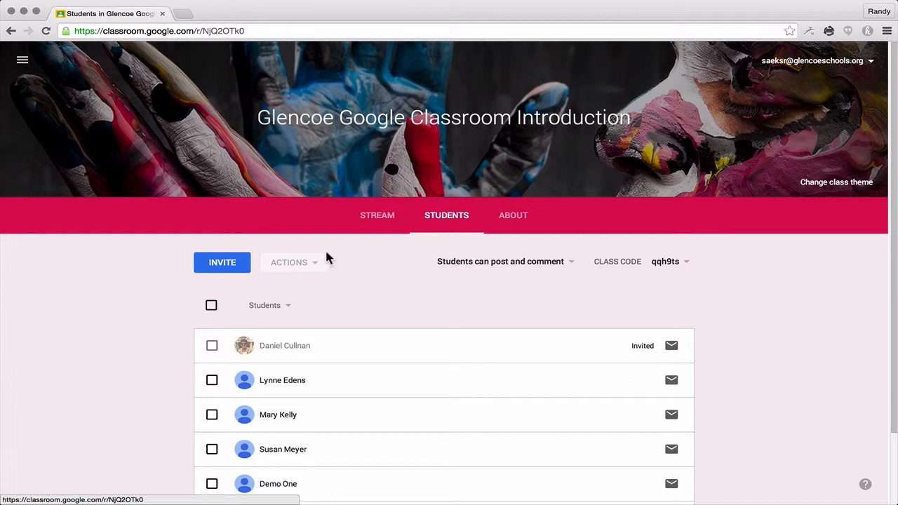
pyautogui.click(208, 264)
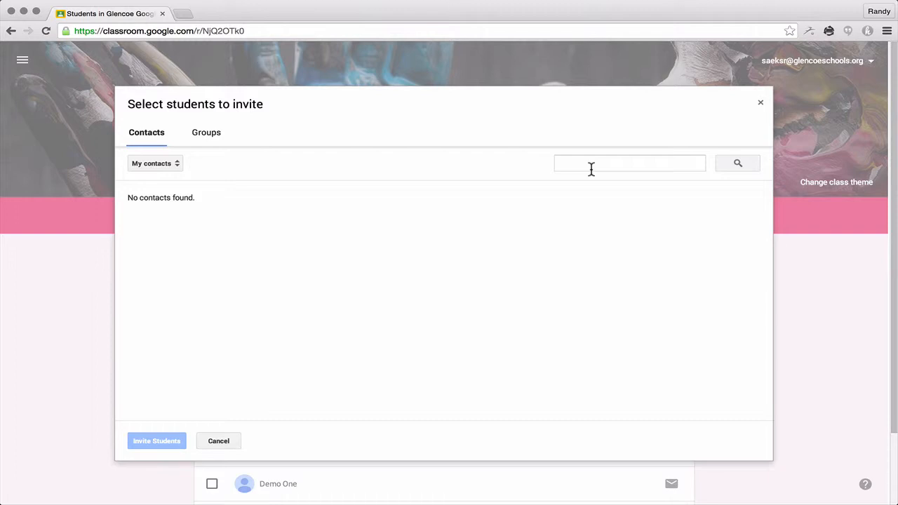
pyautogui.click(214, 135)
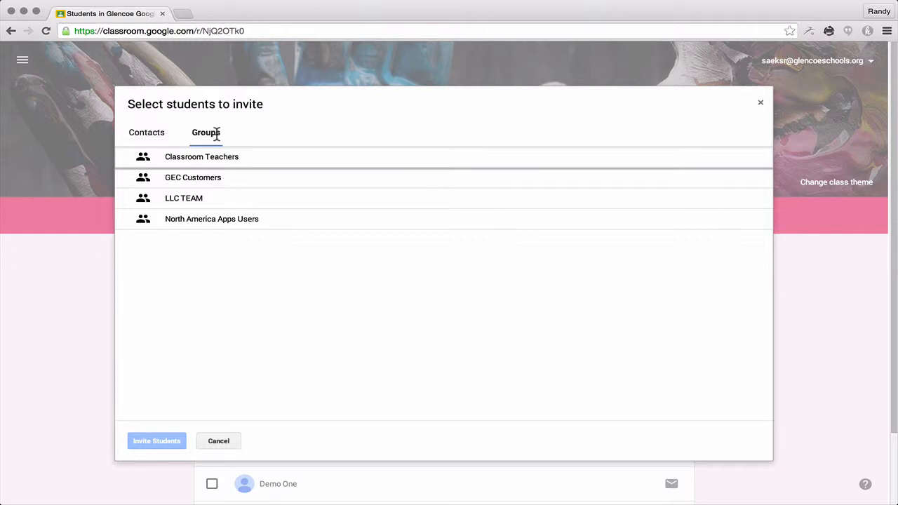
pyautogui.click(218, 442)
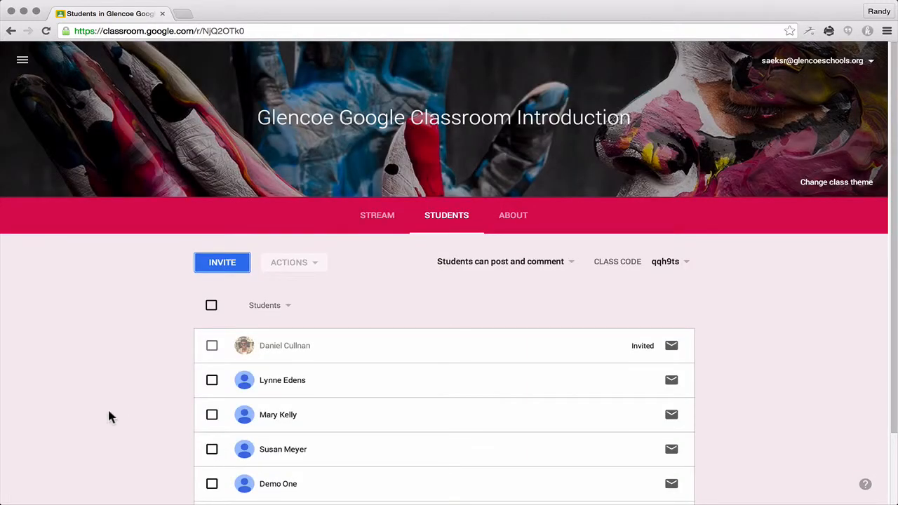
pyautogui.click(286, 304)
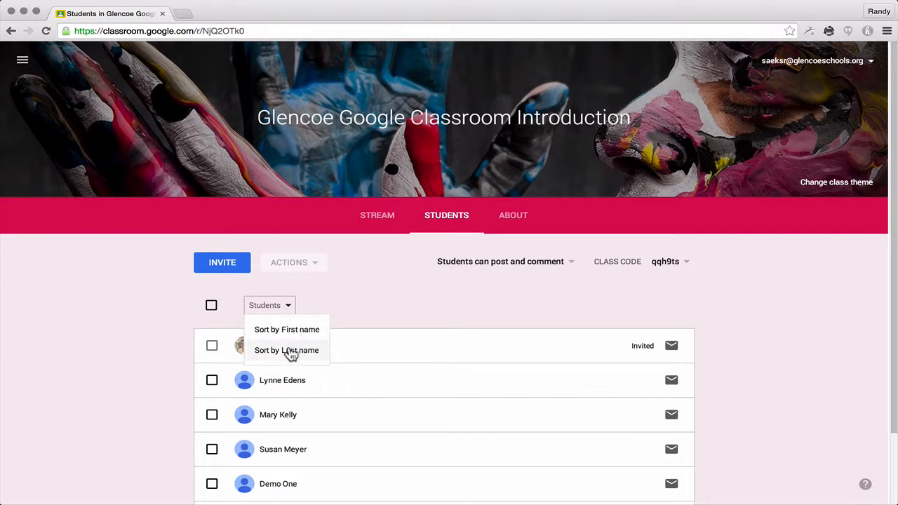
pyautogui.click(376, 318)
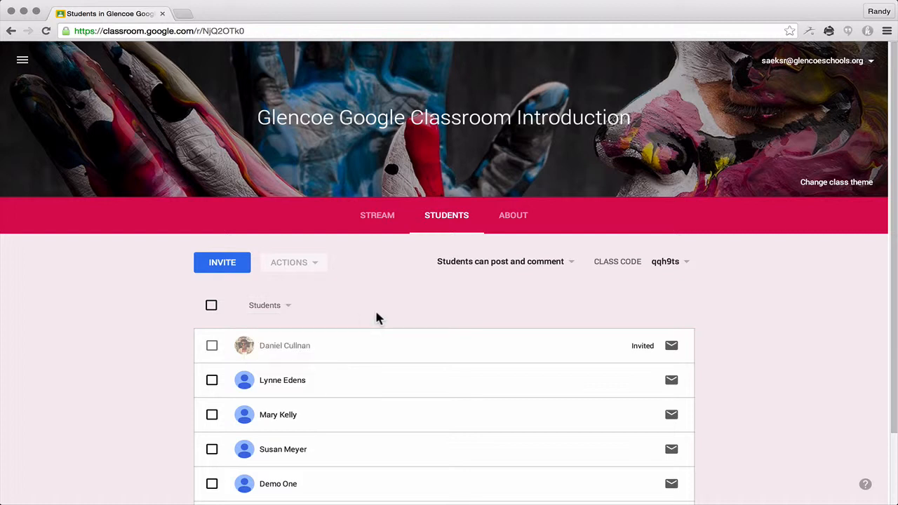
# Step: Try the permission Only teacher can post or comment, and leave the class set to Students can only comment
pyautogui.click(573, 266)
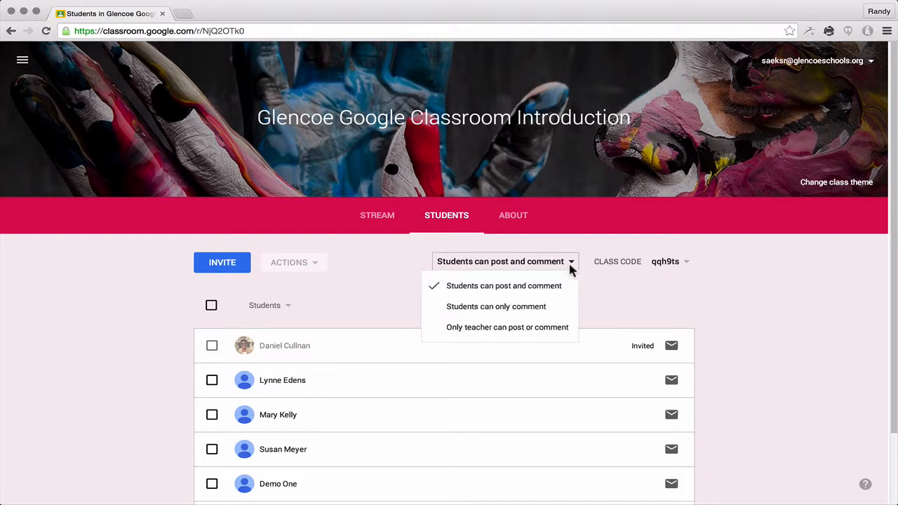
pyautogui.click(555, 308)
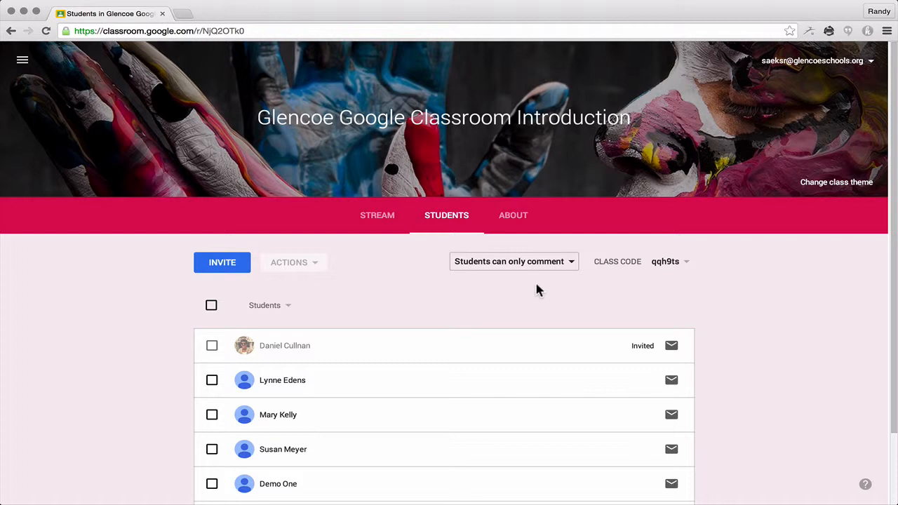
pyautogui.click(569, 264)
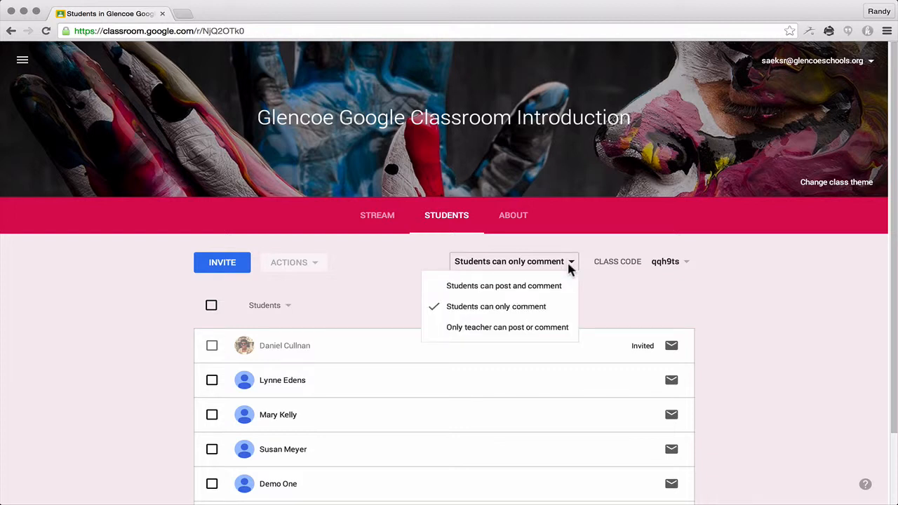
pyautogui.click(528, 330)
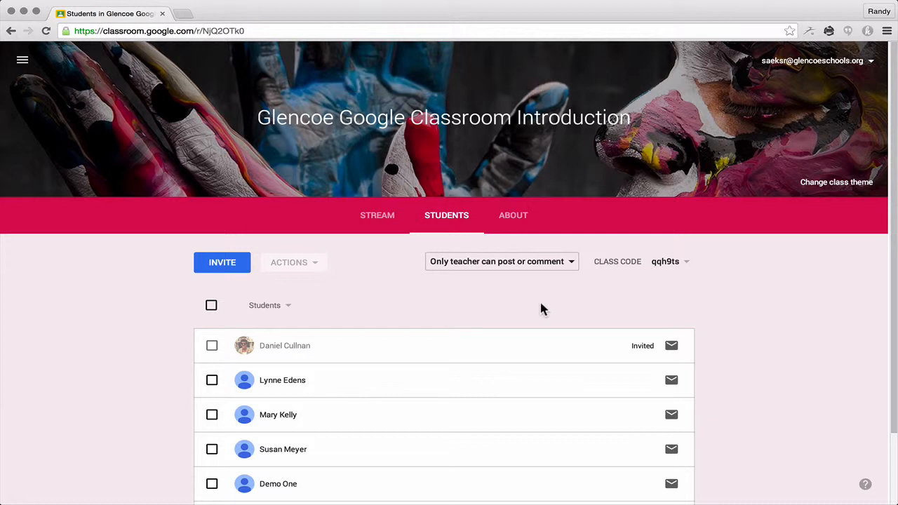
pyautogui.click(569, 263)
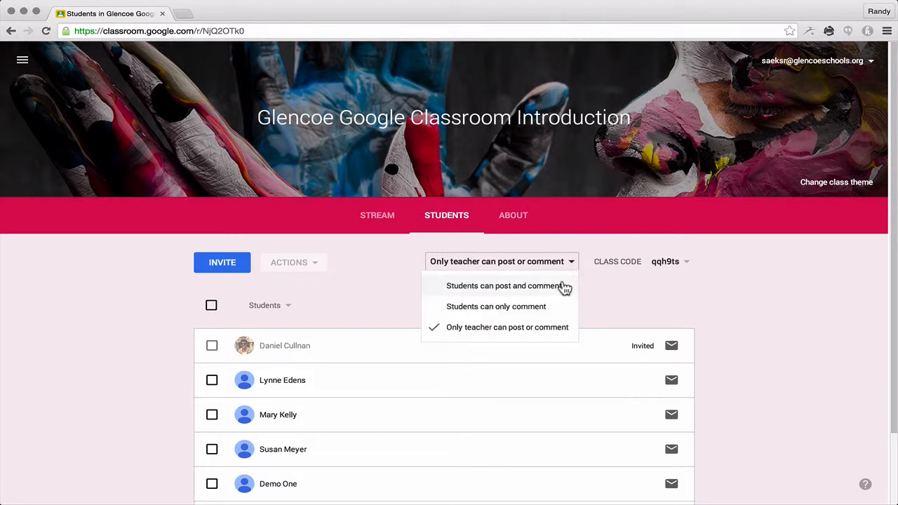
pyautogui.click(547, 306)
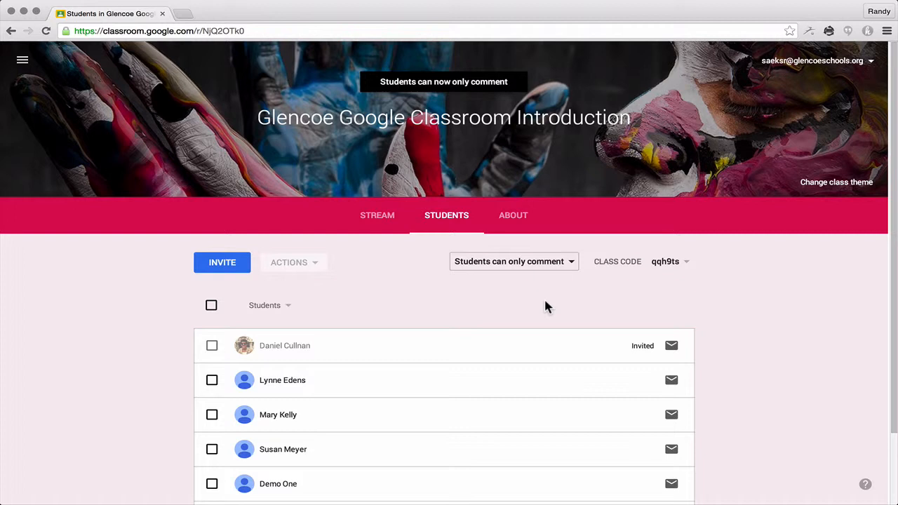
# Step: Open the submission status of the Google Classroom assignment from the class stream and view its grade download options
pyautogui.click(377, 217)
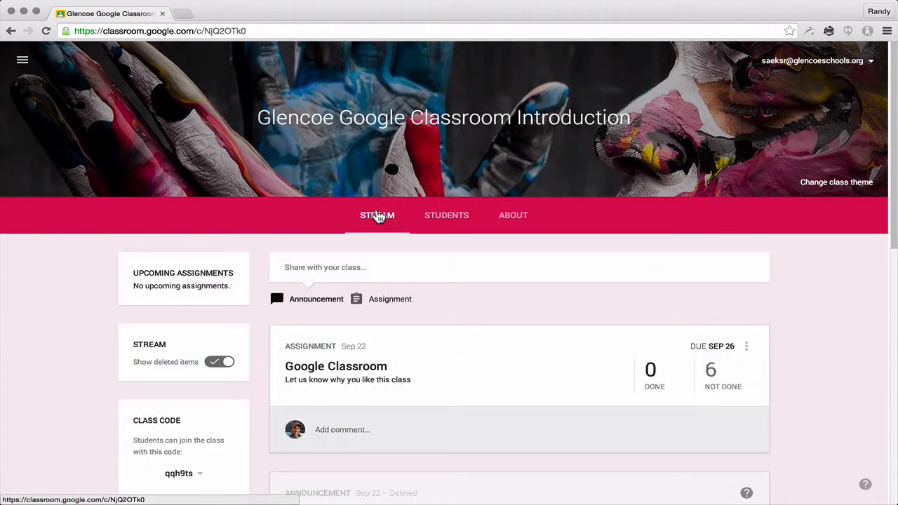
pyautogui.click(342, 372)
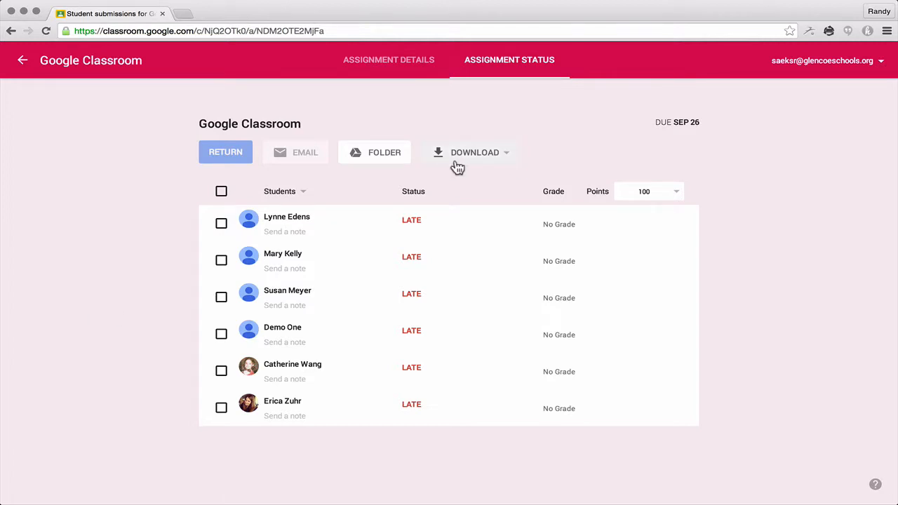
pyautogui.click(510, 162)
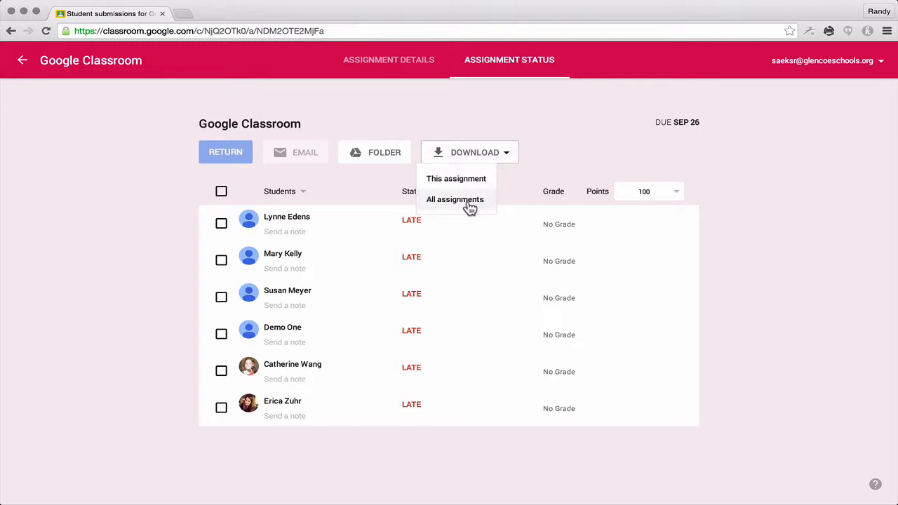
pyautogui.click(139, 211)
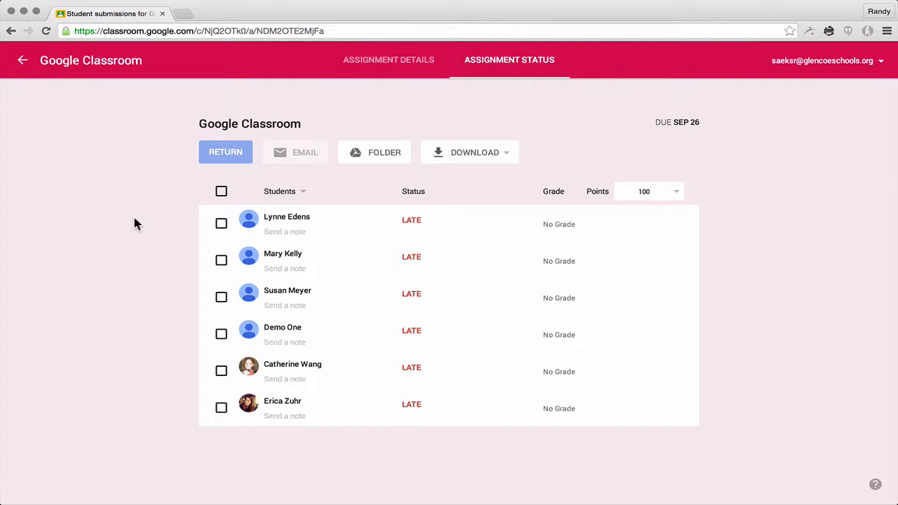
# Step: Switch to the student's browser window, open the Google Classroom assignment, and view the options for adding and creating work
pyautogui.click(10, 12)
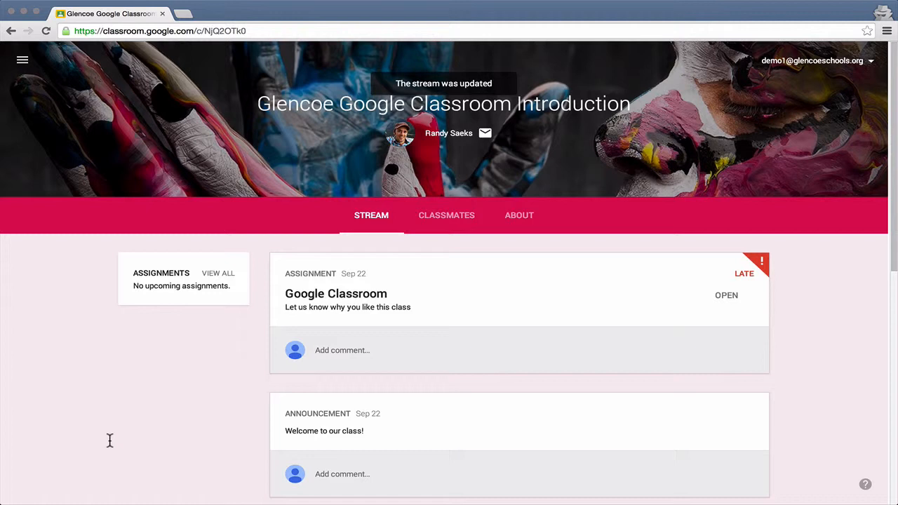
pyautogui.click(307, 296)
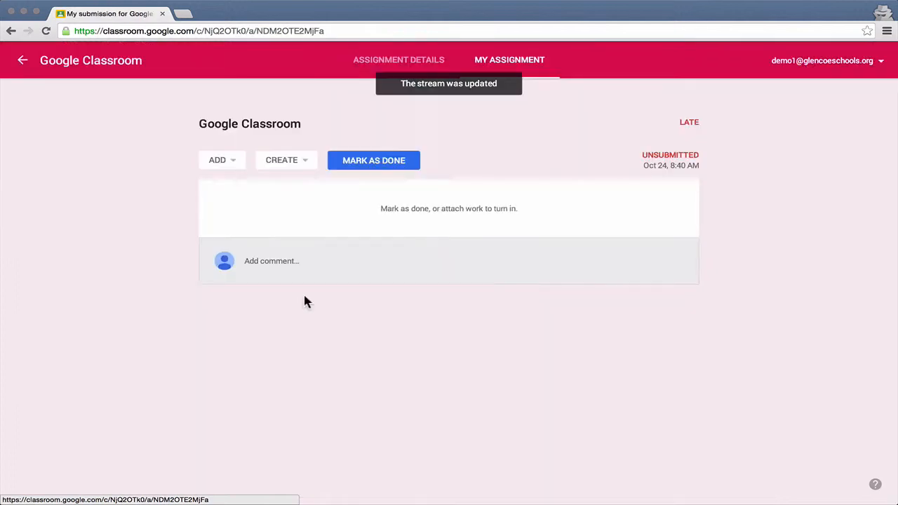
pyautogui.click(235, 166)
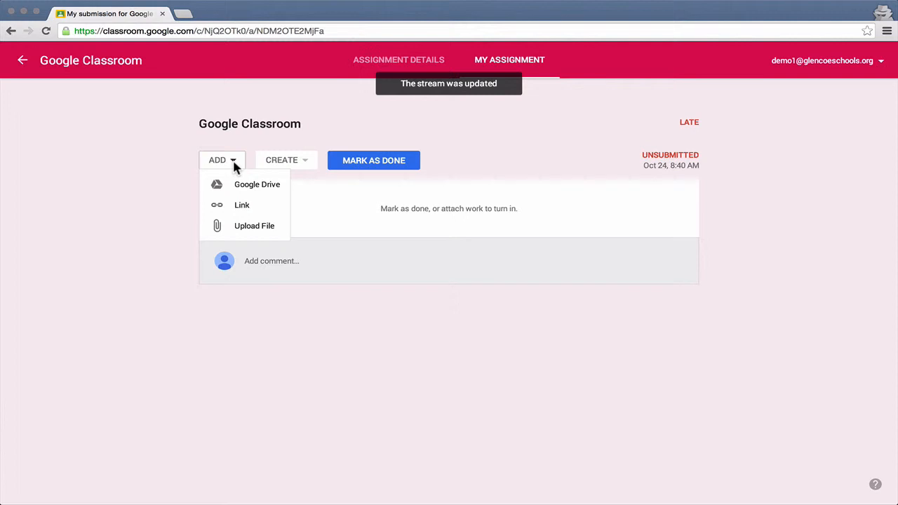
pyautogui.click(257, 145)
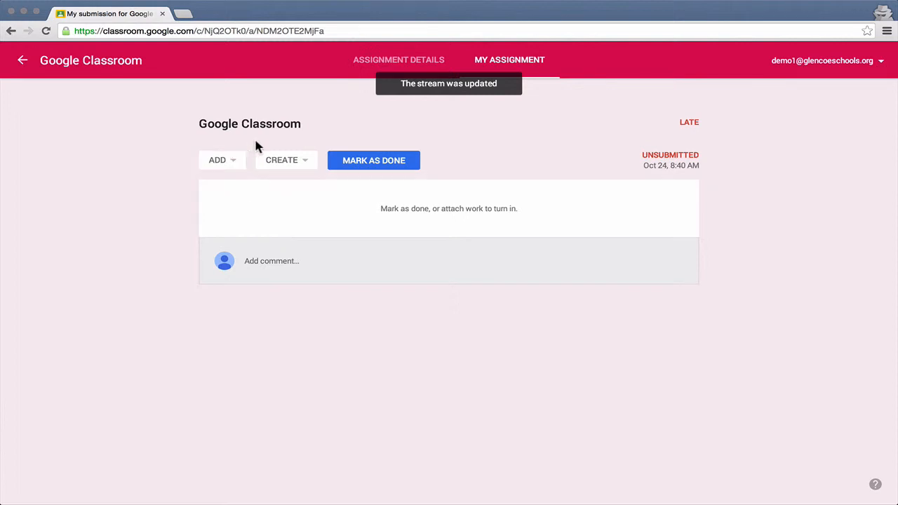
pyautogui.click(312, 156)
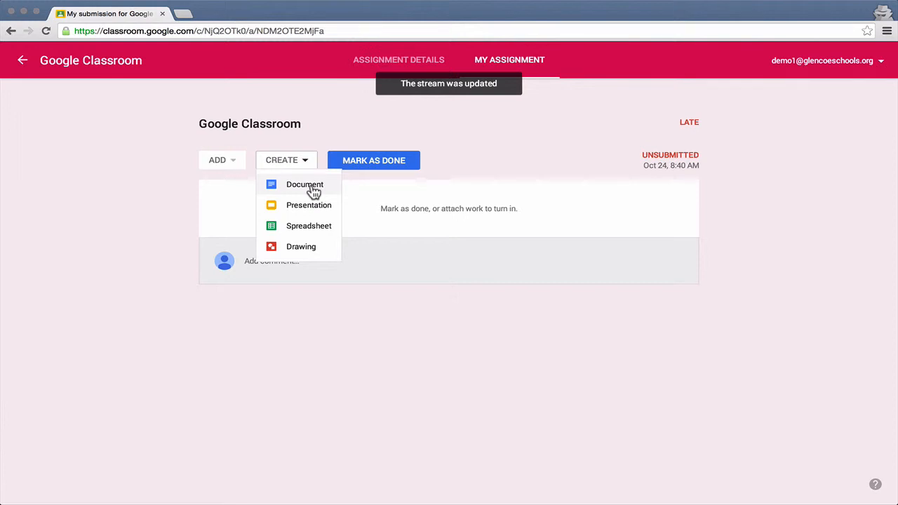
pyautogui.click(148, 194)
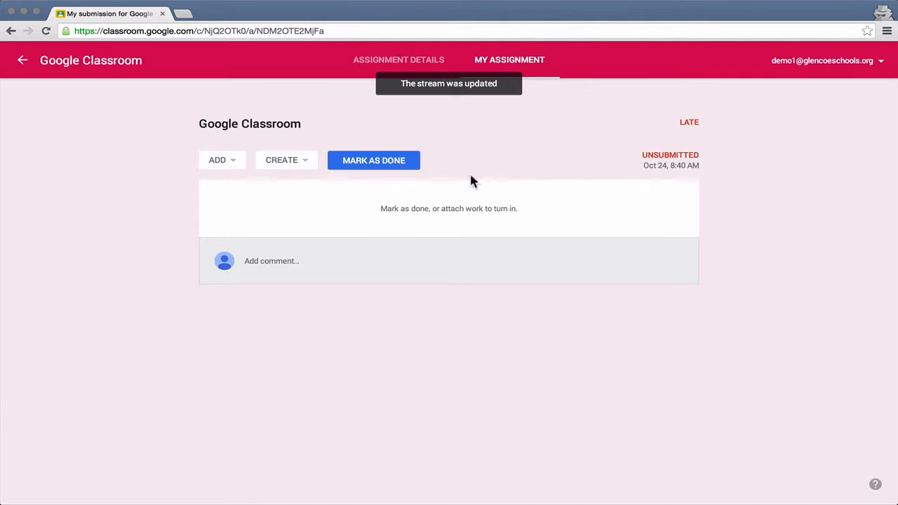
# Step: Mark the Google Classroom assignment as done without attaching work or a private note, and review the assignment details before returning to the submission
pyautogui.click(391, 172)
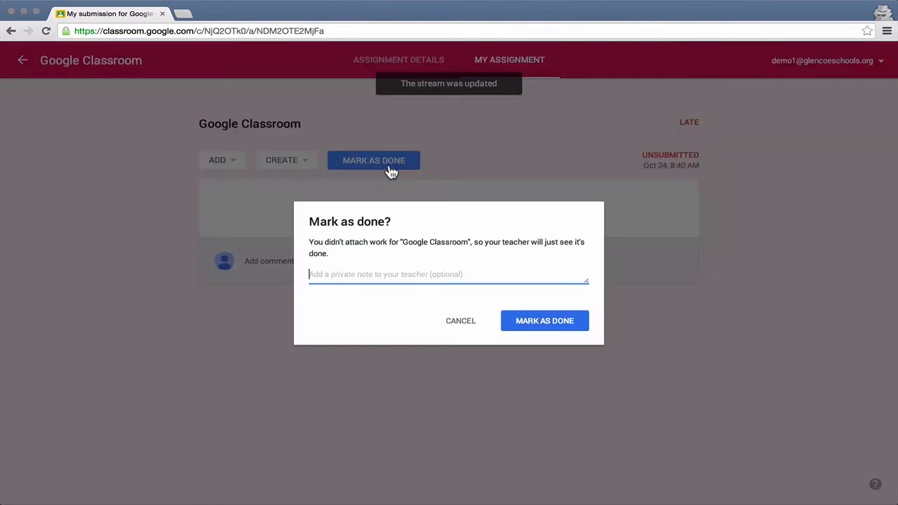
pyautogui.click(542, 327)
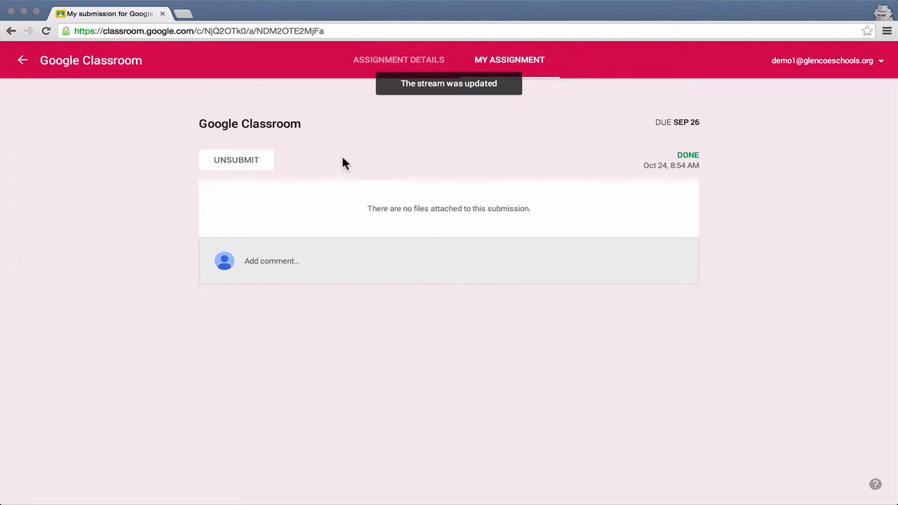
pyautogui.click(379, 68)
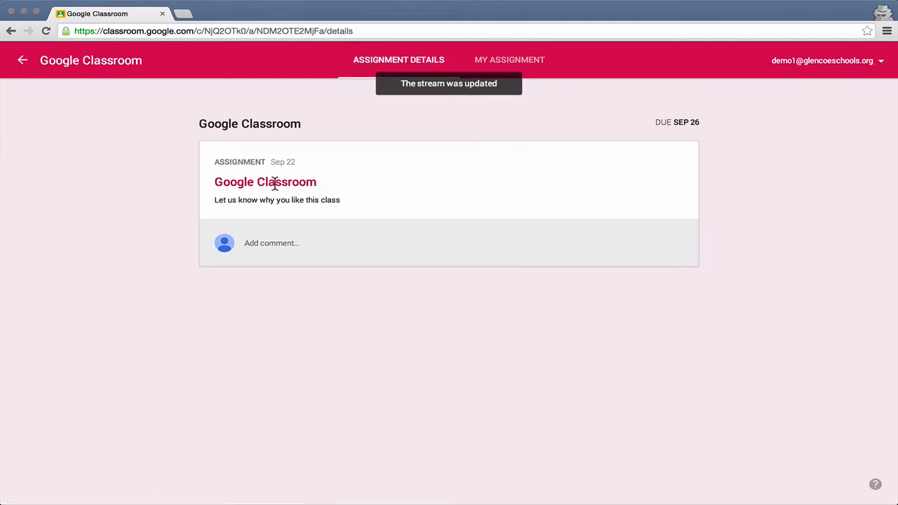
pyautogui.click(511, 76)
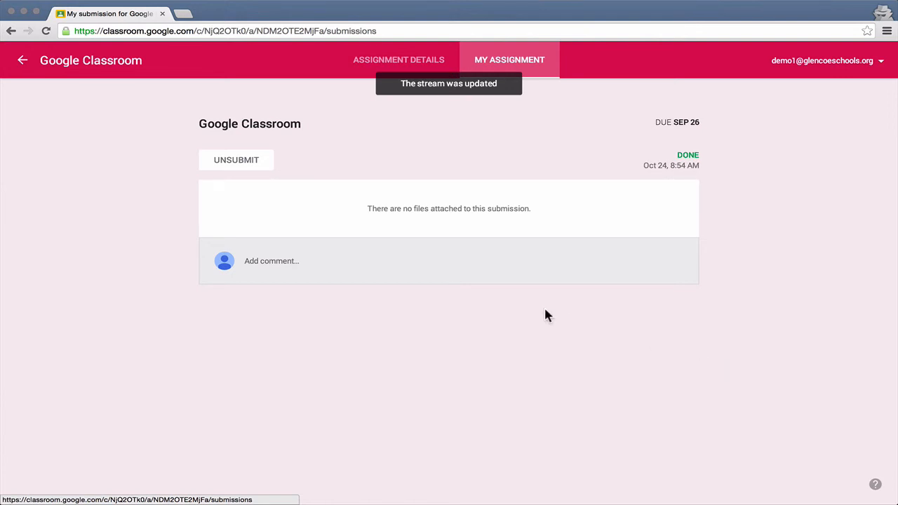
# Step: View the help options and the Send Feedback form from the student's submission page, and close the form without sending anything
pyautogui.click(877, 487)
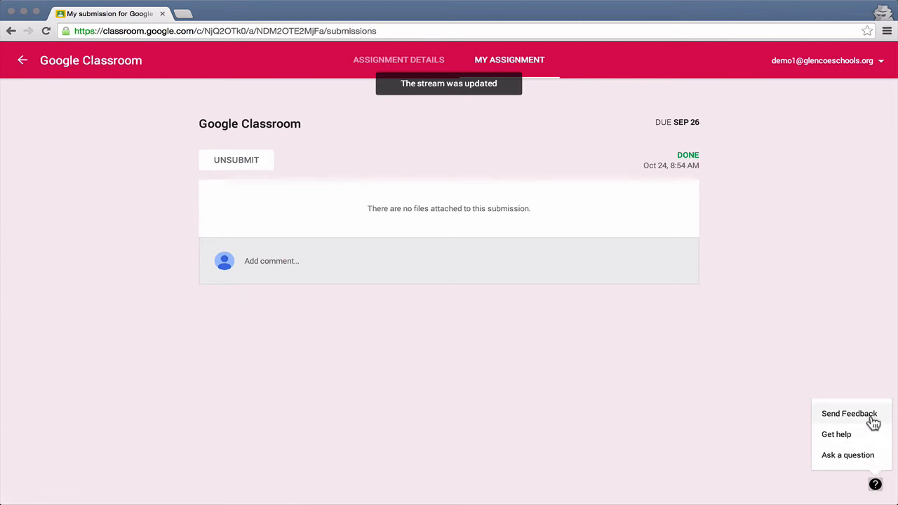
pyautogui.click(850, 414)
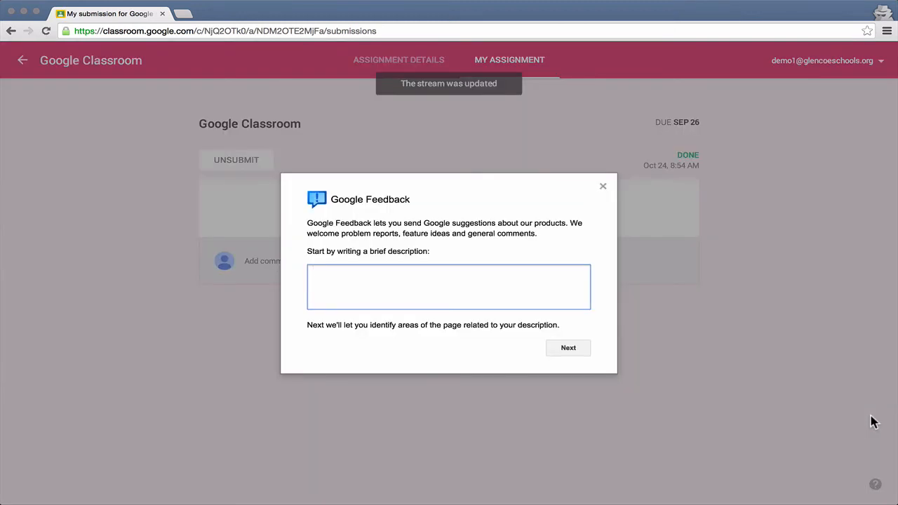
pyautogui.click(603, 187)
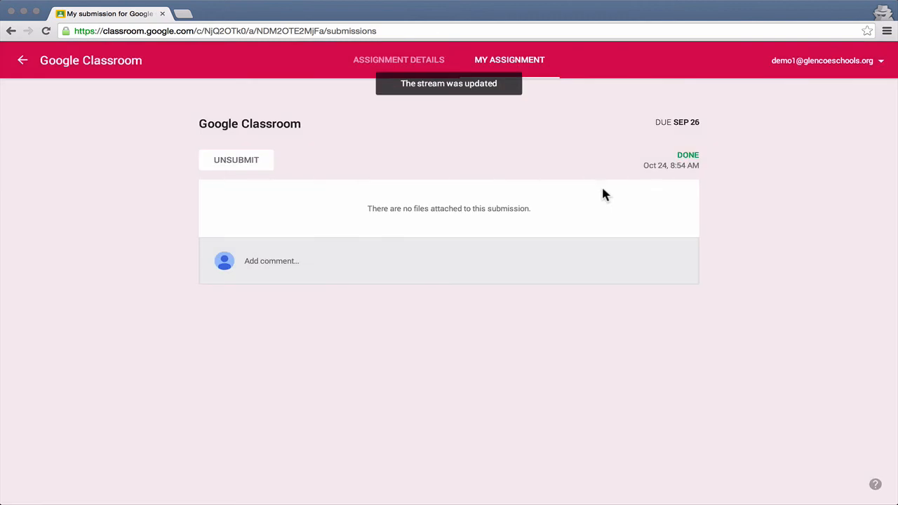